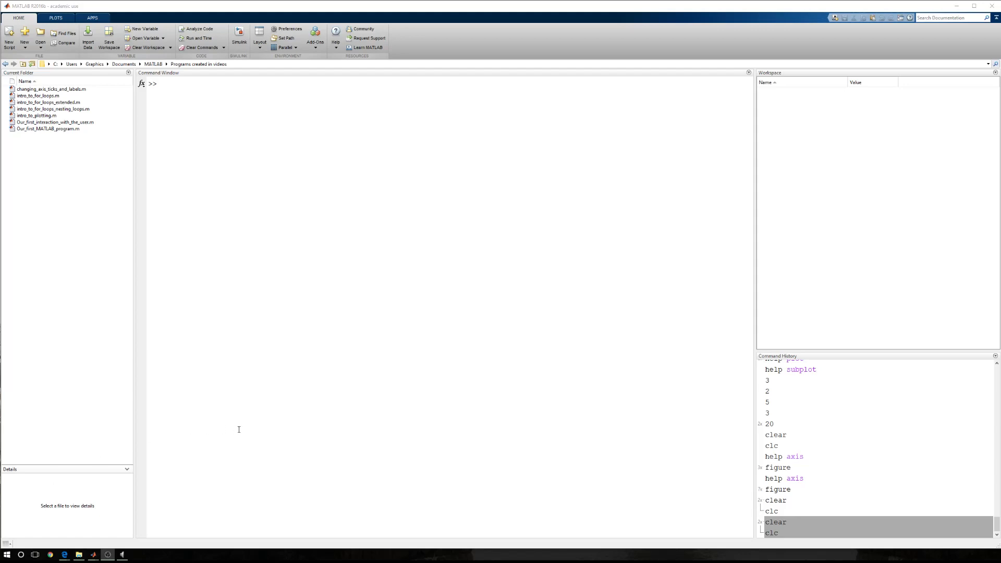
Consult the mod documentation through More Help, then begin typing mod(4,2 at the prompt
{"action": "left_click", "coordinate": [251, 420]}
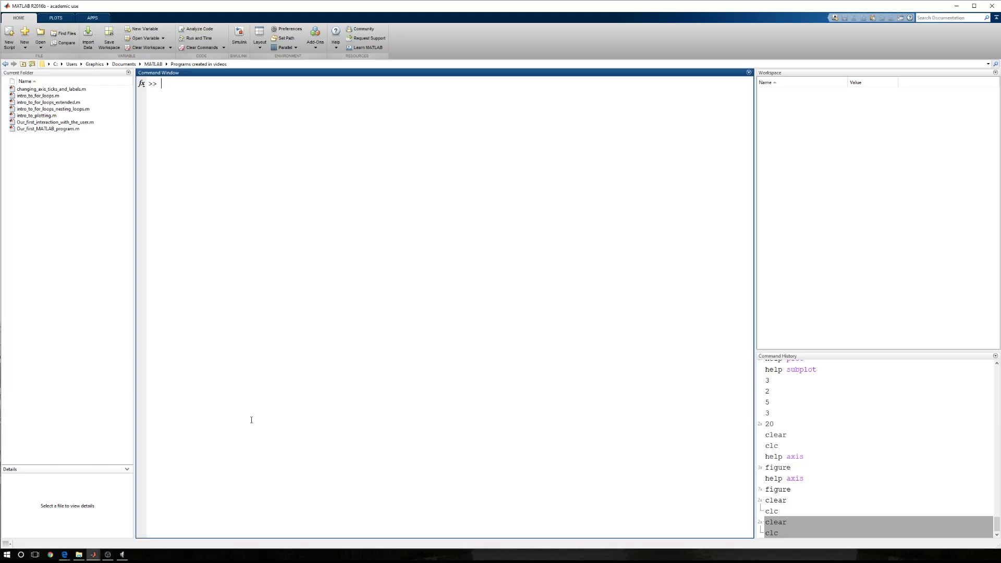
{"action": "type", "text": "mod("}
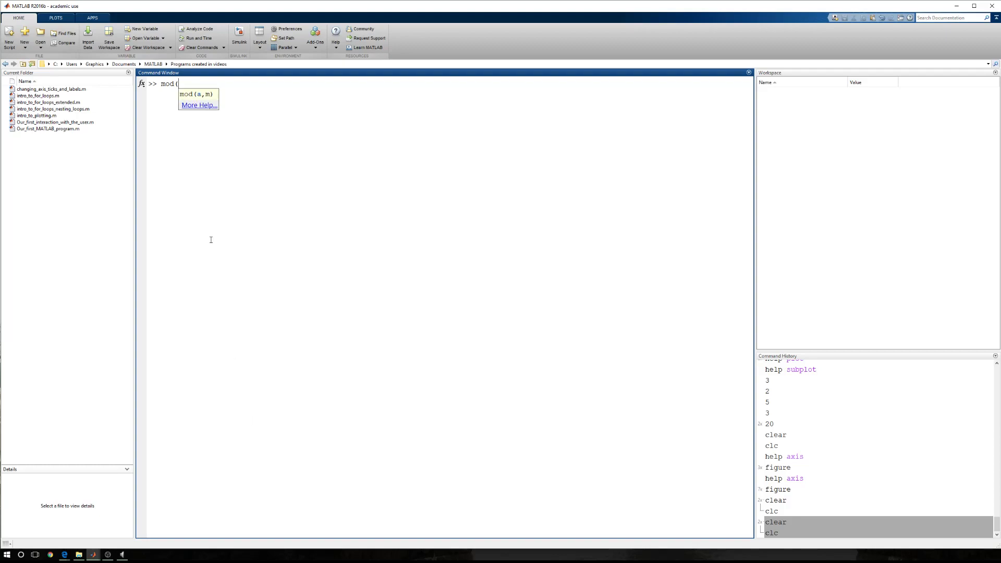
{"action": "left_click", "coordinate": [197, 104]}
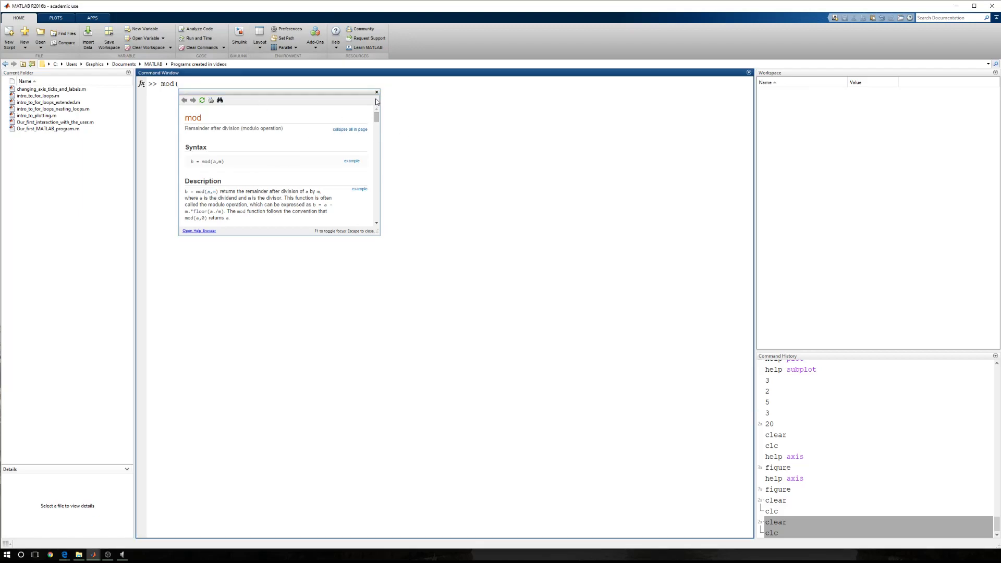
{"action": "left_click", "coordinate": [357, 87]}
{"action": "type", "text": "4,2"}
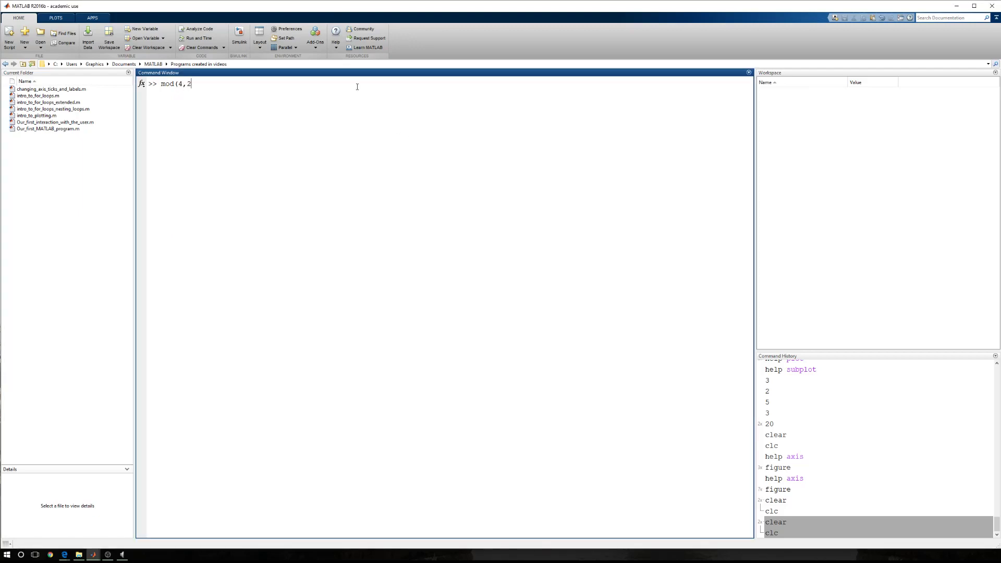
{"action": "type", "text": ")"}
Run mod(4,2) for 0, then edit the recalled command into mod(5,2) for 1
{"action": "key", "text": "Return"}
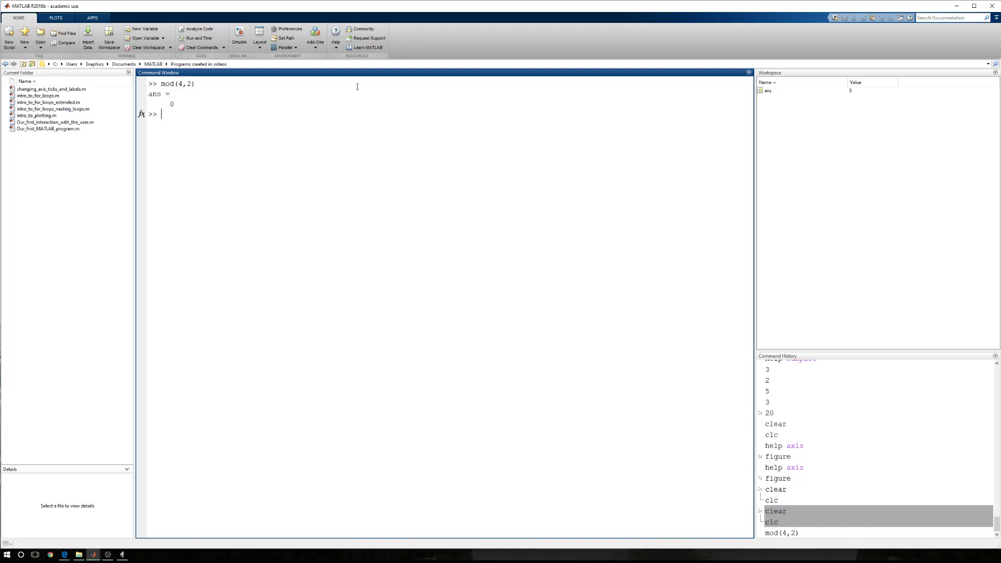
{"action": "key", "text": "Up"}
{"action": "key", "text": "Left"}
{"action": "key", "text": "Left"}
{"action": "key", "text": "Left"}
{"action": "key", "text": "shift+Left"}
{"action": "type", "text": "5"}
{"action": "key", "text": "Return"}
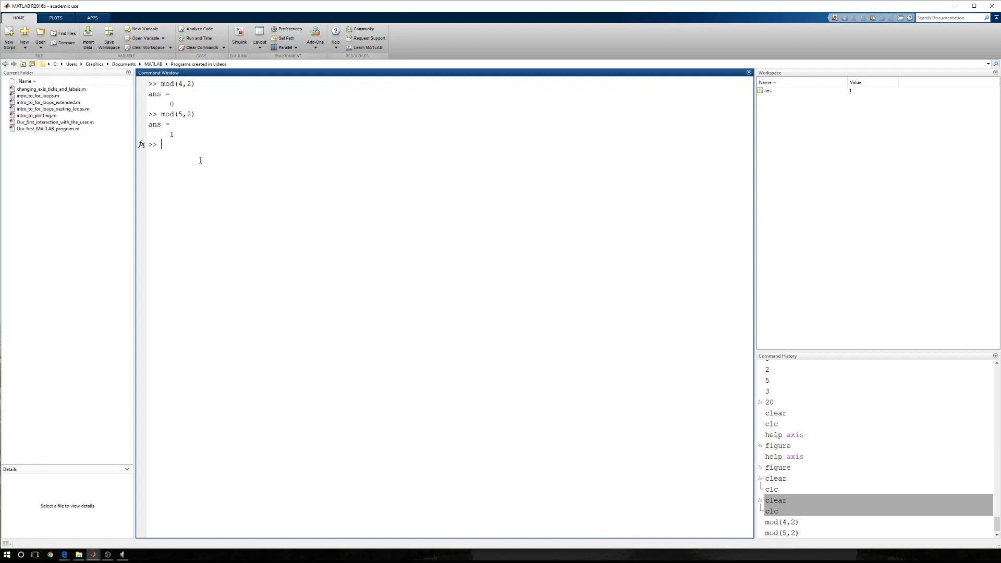
{"action": "type", "text": "mod("}
{"action": "type", "text": "-4,"}
{"action": "type", "text": "2)"}
Run mod(-4,2), edit it into mod(4,-2), both giving 0, then recall mod(5,2)
{"action": "key", "text": "Return"}
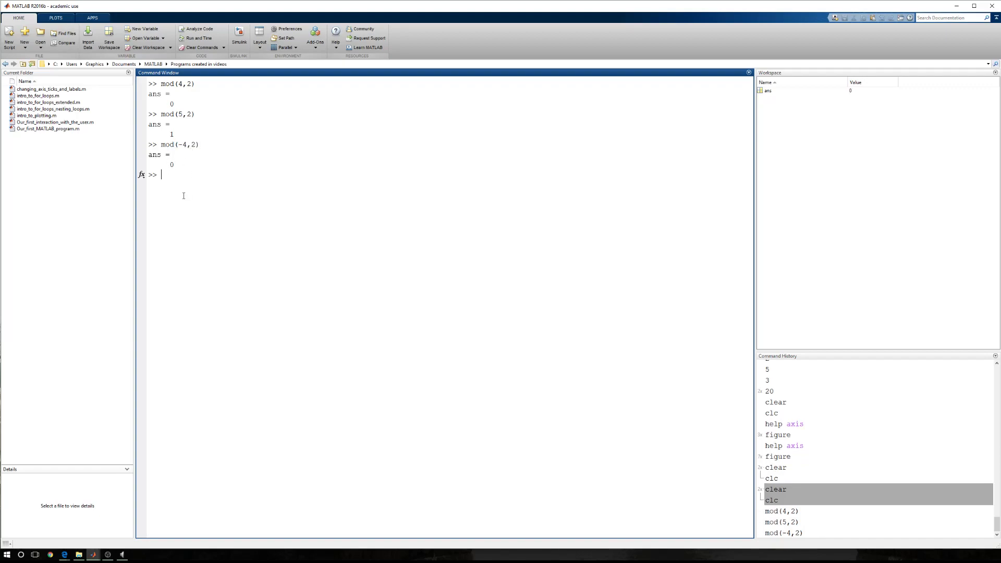
{"action": "key", "text": "Up"}
{"action": "key", "text": "Left"}
{"action": "key", "text": "Left"}
{"action": "key", "text": "Left"}
{"action": "key", "text": "BackSpace"}
{"action": "type", "text": "-"}
{"action": "key", "text": "Return"}
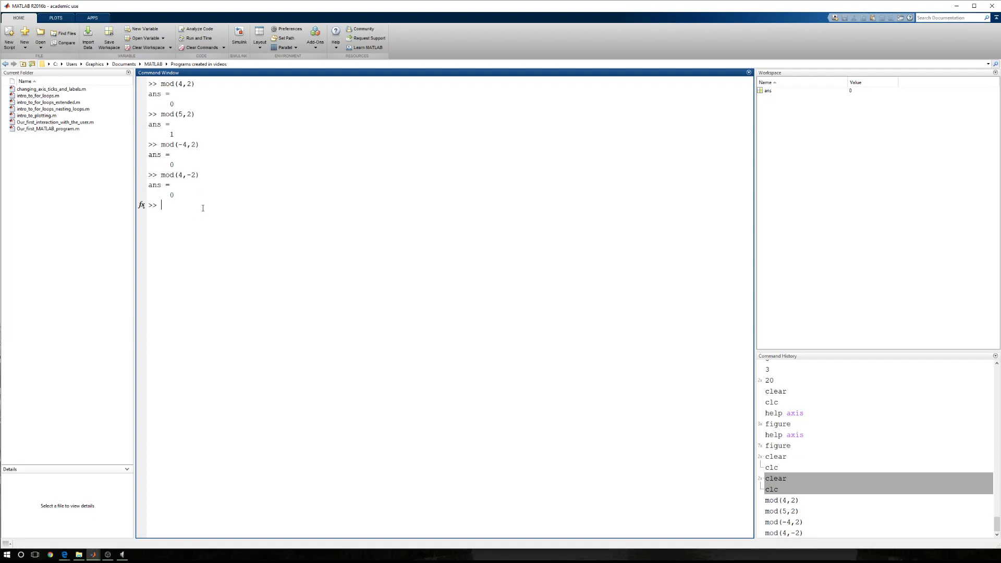
{"action": "key", "text": "Up"}
{"action": "key", "text": "Up"}
{"action": "key", "text": "Up"}
{"action": "type", "text": "-"}
Run mod(-5,2) for 1, then edit the recalled command into mod(5,-2) for -1
{"action": "key", "text": "Return"}
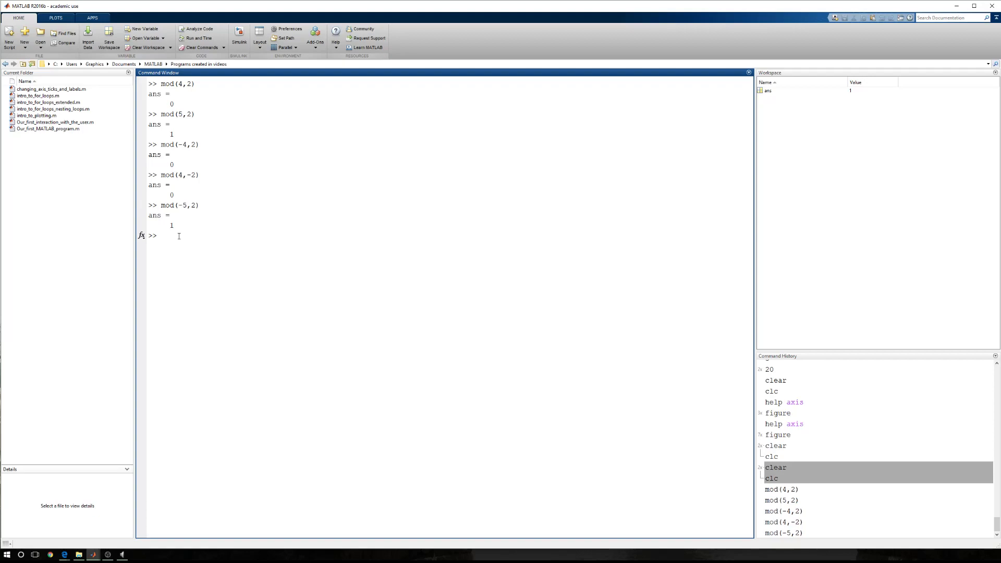
{"action": "key", "text": "Up"}
{"action": "left_click", "coordinate": [184, 236]}
{"action": "key", "text": "BackSpace"}
{"action": "type", "text": "-2)"}
{"action": "key", "text": "Return"}
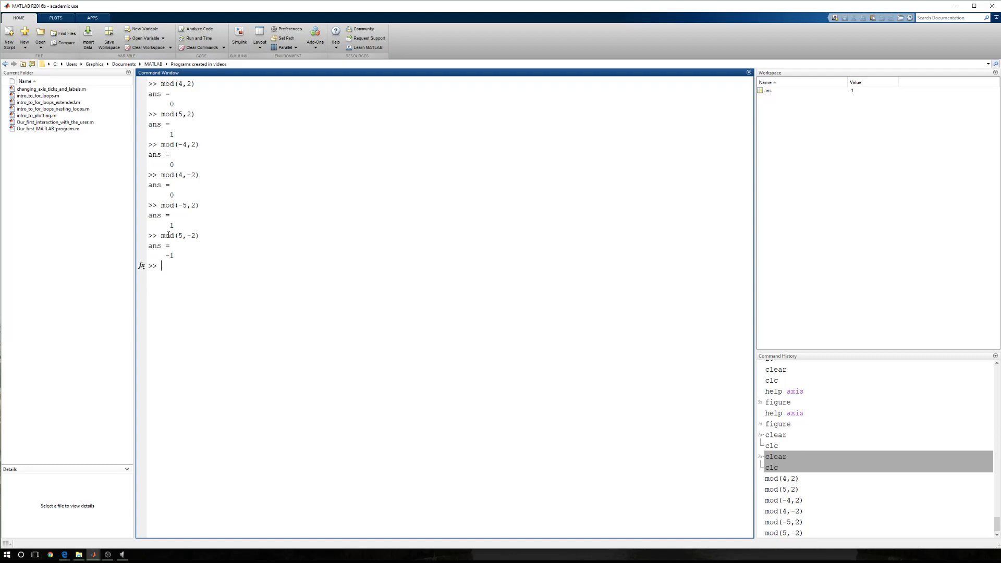
{"action": "double_click", "coordinate": [173, 206]}
{"action": "left_click", "coordinate": [168, 256]}
{"action": "left_click_drag", "start_coordinate": [187, 236], "coordinate": [199, 236]}
{"action": "left_click", "coordinate": [190, 260]}
{"action": "double_click", "coordinate": [180, 236]}
{"action": "left_click", "coordinate": [181, 239]}
{"action": "mouse_move", "coordinate": [179, 85]}
{"action": "left_mouse_down"}
{"action": "mouse_move", "coordinate": [196, 83]}
{"action": "mouse_move", "coordinate": [195, 115]}
{"action": "left_mouse_up"}
{"action": "mouse_move", "coordinate": [180, 205]}
{"action": "left_mouse_down"}
{"action": "mouse_move", "coordinate": [203, 205]}
{"action": "mouse_move", "coordinate": [201, 235]}
{"action": "mouse_move", "coordinate": [177, 223]}
{"action": "left_mouse_up"}
{"action": "left_click", "coordinate": [180, 260]}
{"action": "left_click", "coordinate": [168, 259]}
{"action": "type", "text": "mod("}
{"action": "type", "text": "0,2)"}
Run mod(0,2) for 0, then briefly highlight its 0 argument in the output
{"action": "key", "text": "Return"}
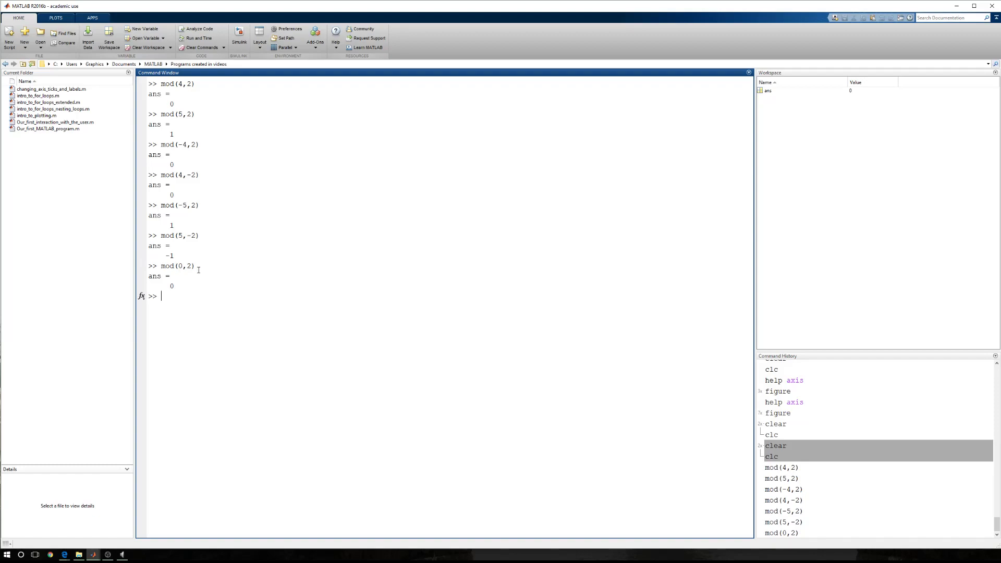
{"action": "double_click", "coordinate": [183, 267]}
{"action": "left_click", "coordinate": [174, 285]}
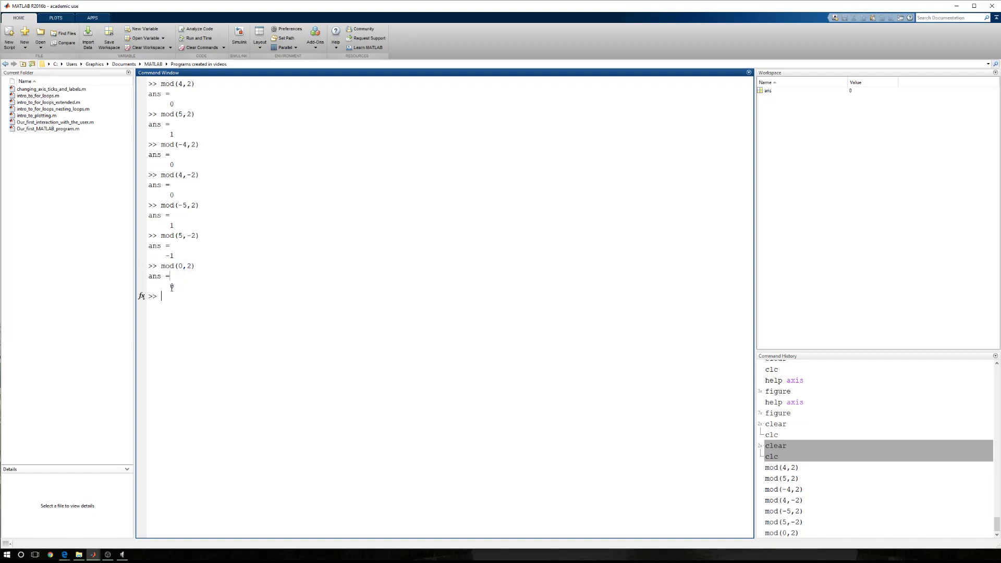